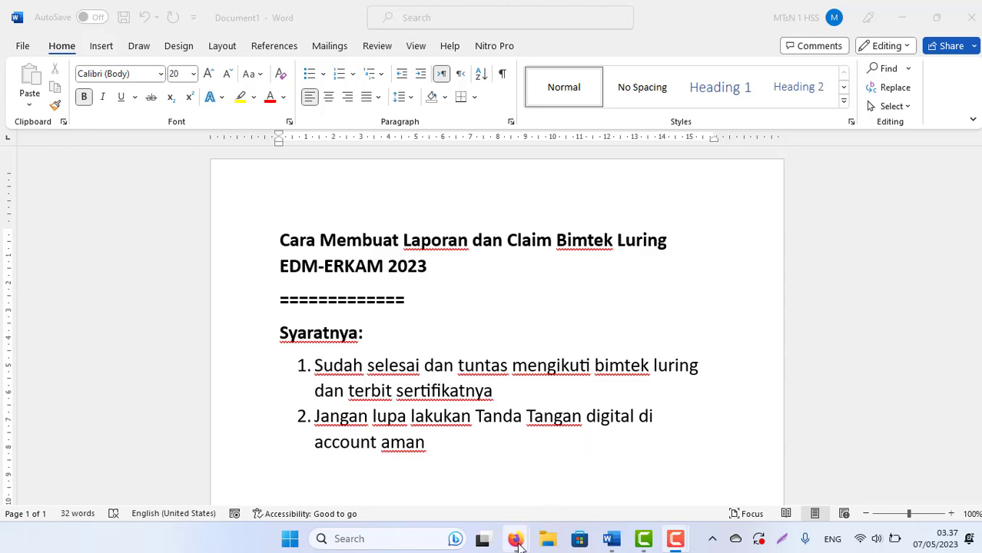
# Switch to the Firefox window showing the AMAN 2.0 profile's digital signature page.
pyautogui.moveTo(514, 538)
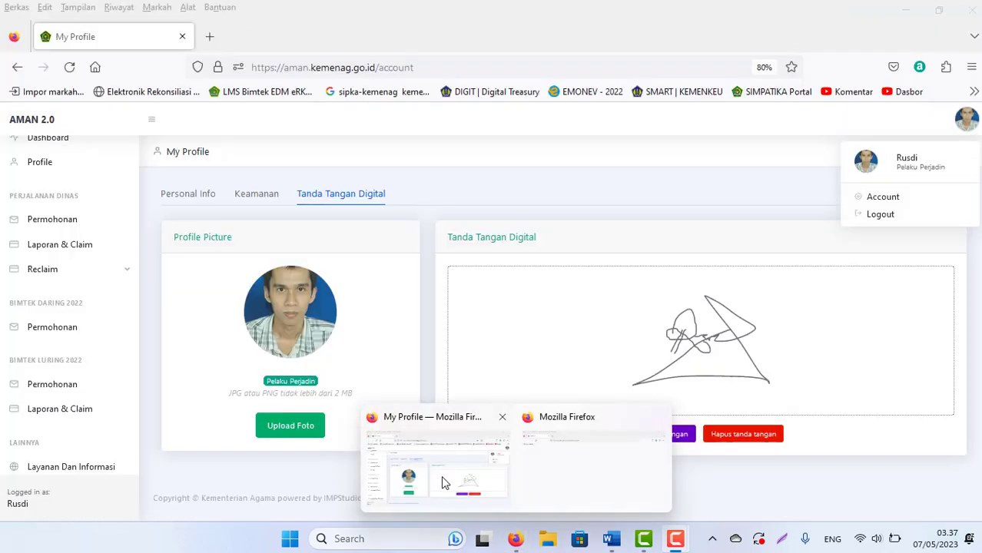
pyautogui.click(441, 476)
pyautogui.click(734, 331)
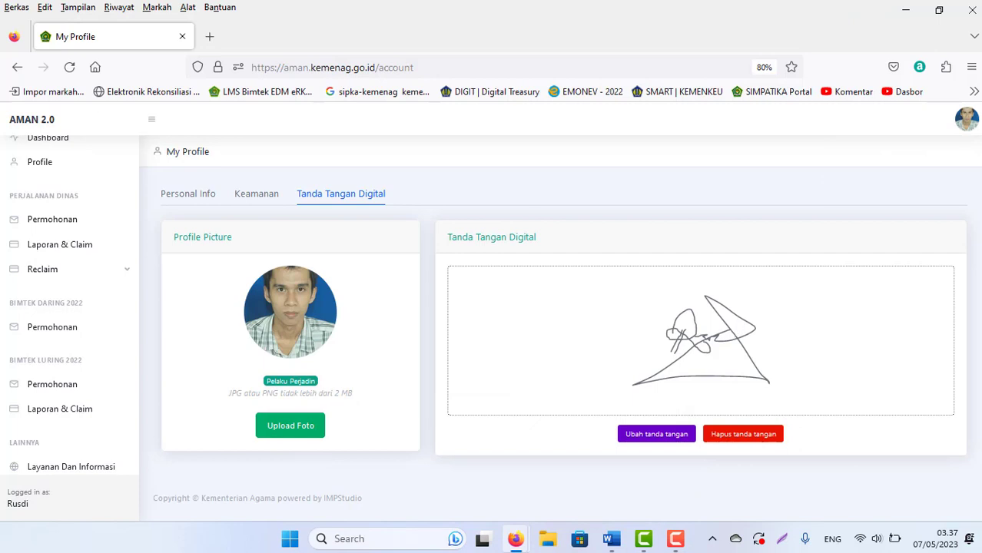
# Check the profile account menu that gives access to the account and digital signature settings.
pyautogui.click(969, 118)
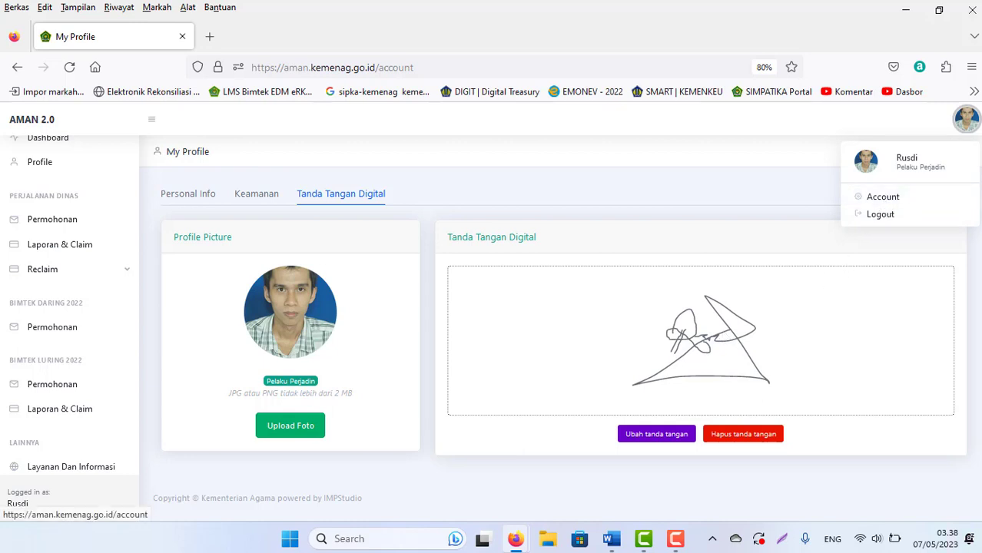
pyautogui.click(969, 122)
pyautogui.click(970, 123)
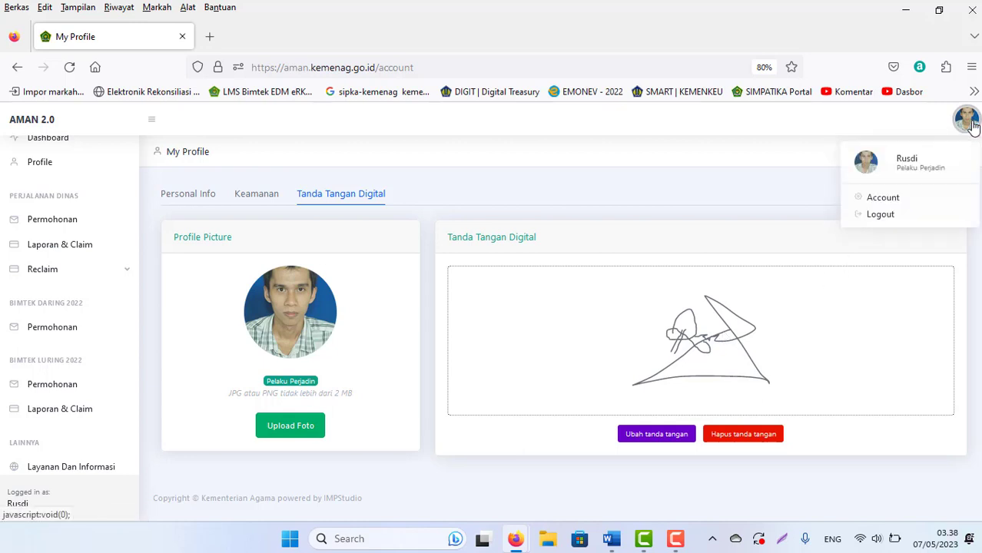
pyautogui.click(570, 314)
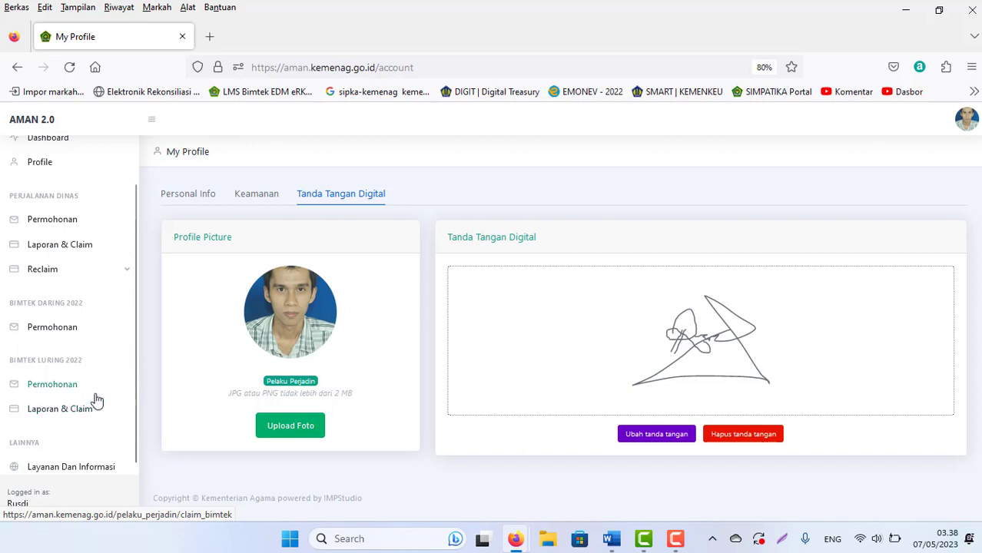
# Open the Laporan & Claim list for Bimtek Luring 2022 and open the detail of the 04 - 06 Mei 2023 training claim.
pyautogui.click(62, 414)
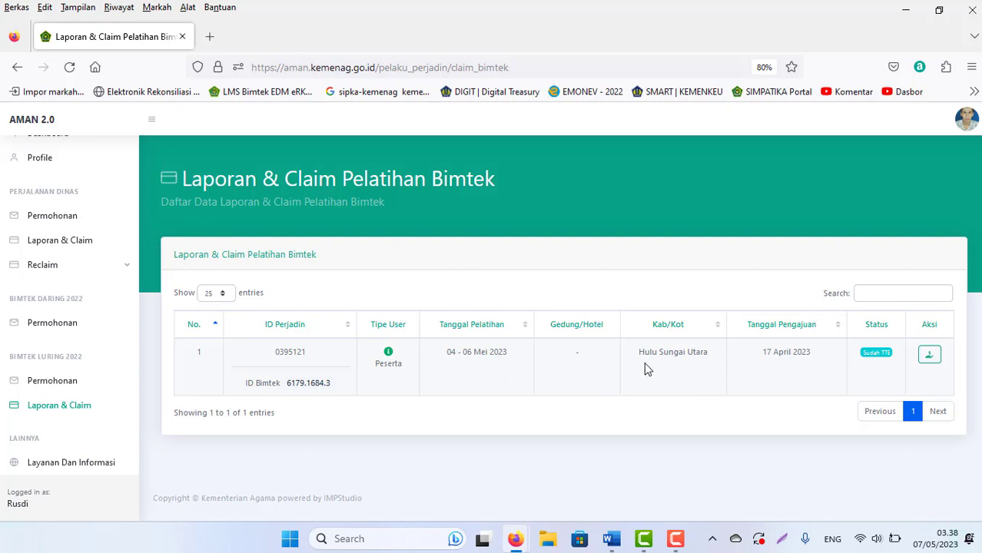
pyautogui.click(930, 355)
pyautogui.click(927, 351)
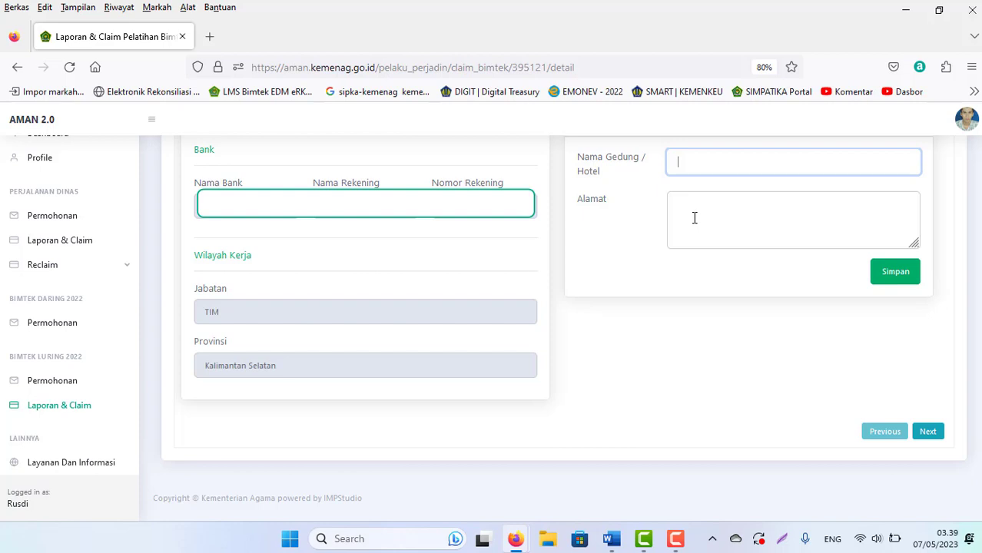
# Save Minosa Resort Hotel and its address as the training venue and advance the claim to the Laporan Keuangan stage.
pyautogui.click(674, 541)
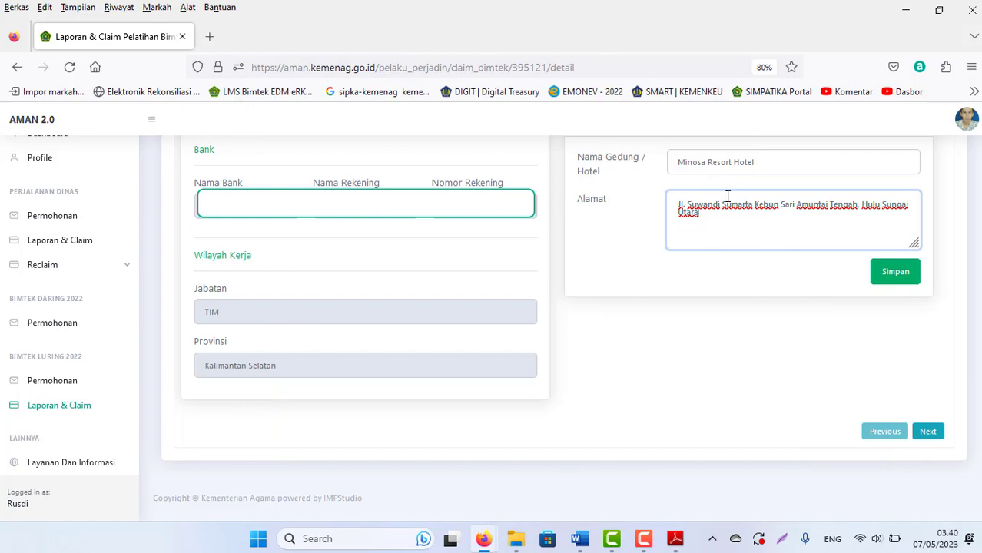
pyautogui.click(895, 273)
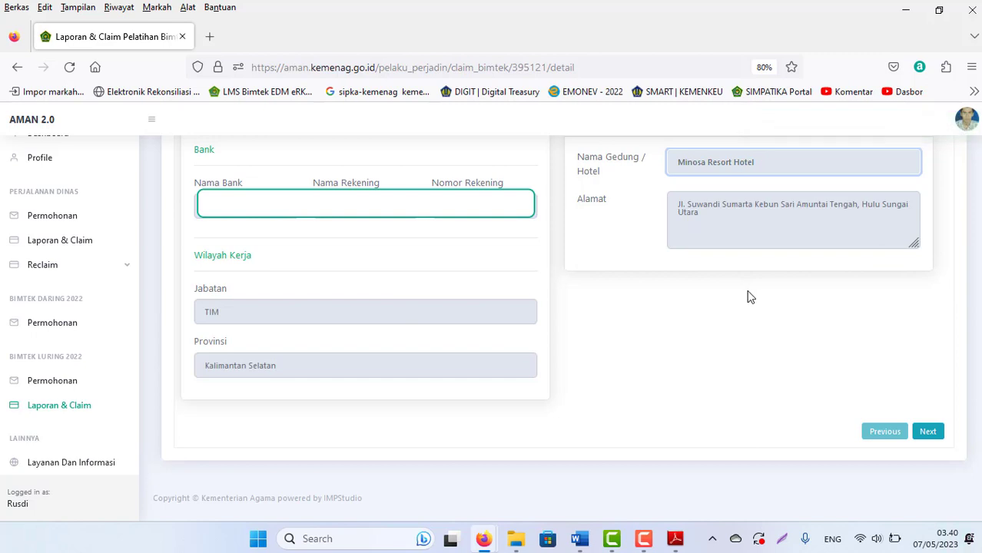
pyautogui.click(927, 433)
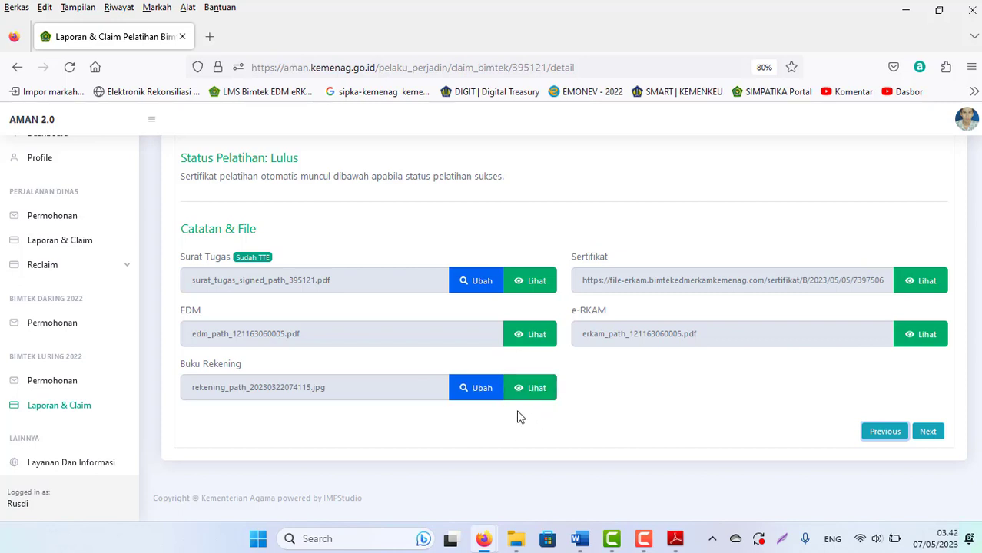
pyautogui.click(928, 432)
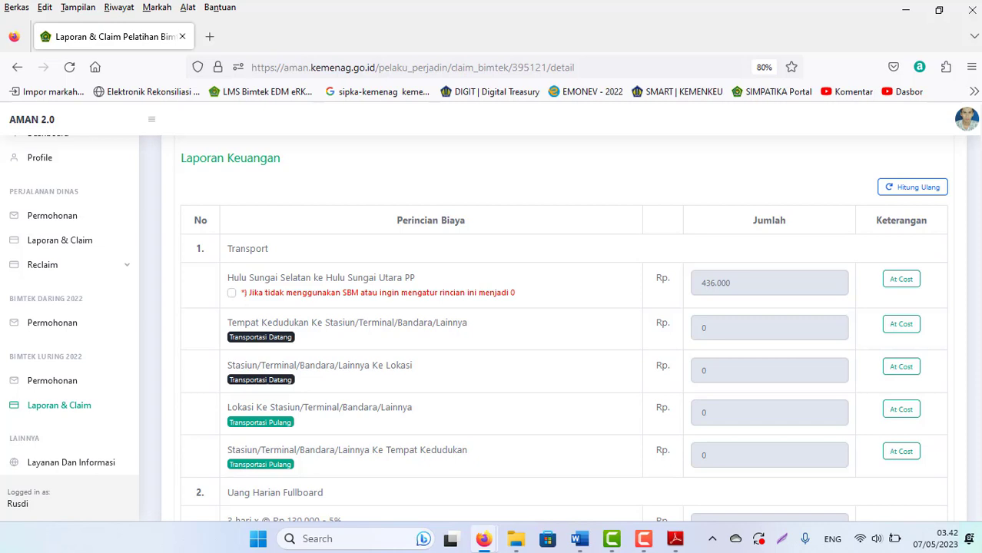
# Review the transport and Uang Harian Fullboard cost breakdown, including the option that sets the SBM transport cost to 0.
pyautogui.scroll(-5, 563, 330)
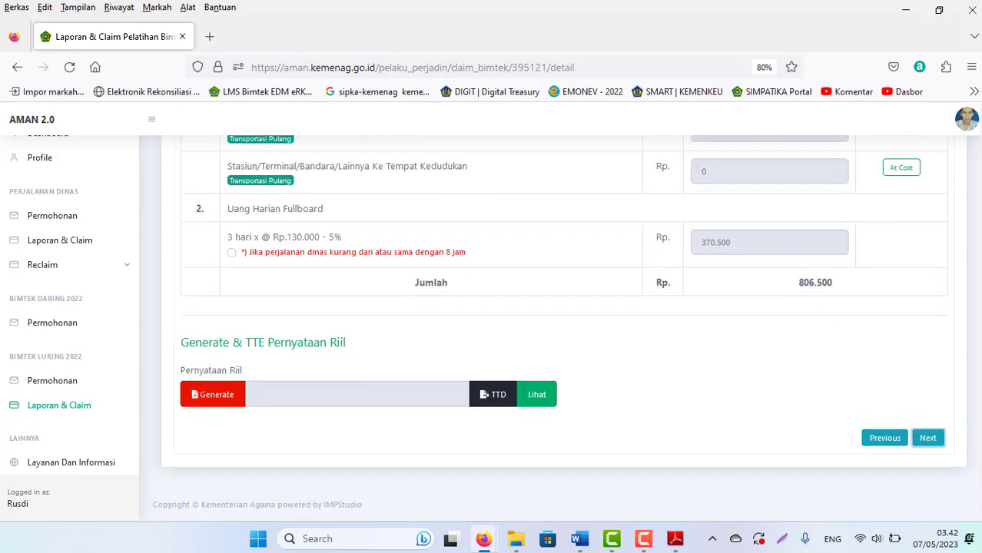
pyautogui.scroll(8, 563, 330)
pyautogui.scroll(-3, 559, 329)
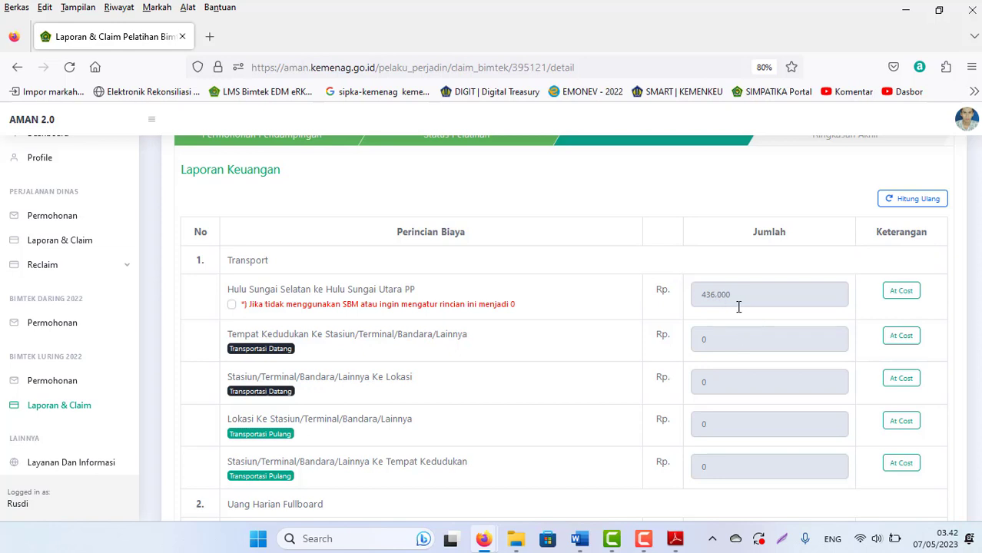
pyautogui.click(230, 306)
pyautogui.click(232, 306)
# Save an at-cost amount of 200.000 for the arrival trip from Tempat Kedudukan to Stasiun/Terminal/Bandara/Lainnya, with struk pembelian bbm.jpg as proof.
pyautogui.scroll(-1, 446, 321)
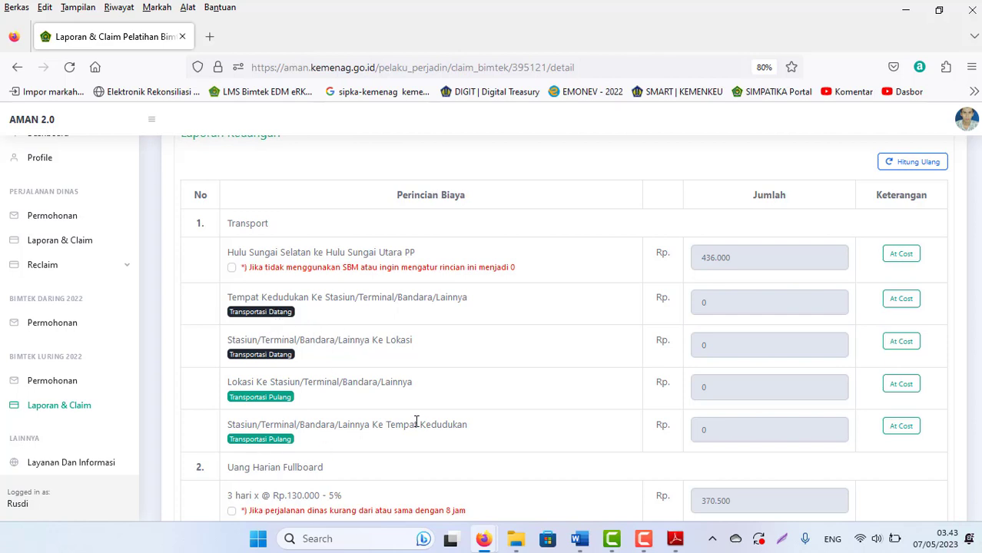
pyautogui.click(901, 303)
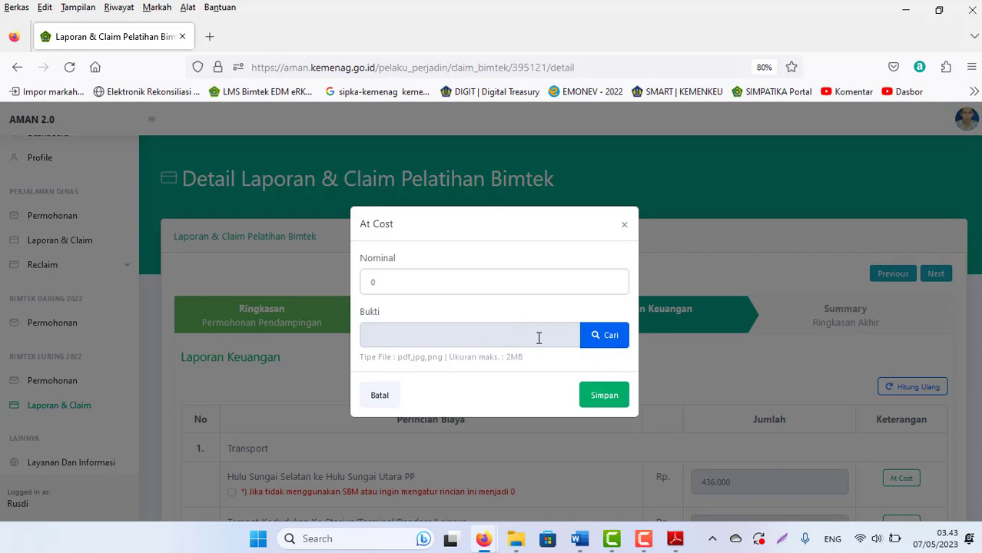
pyautogui.click(397, 279)
pyautogui.press('BackSpace')
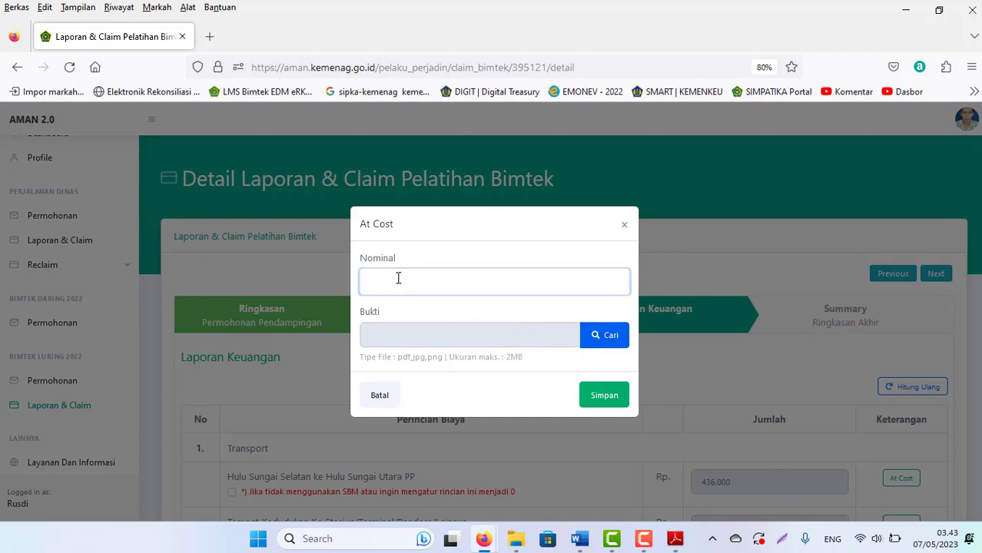
pyautogui.write('2000000')
pyautogui.click(617, 340)
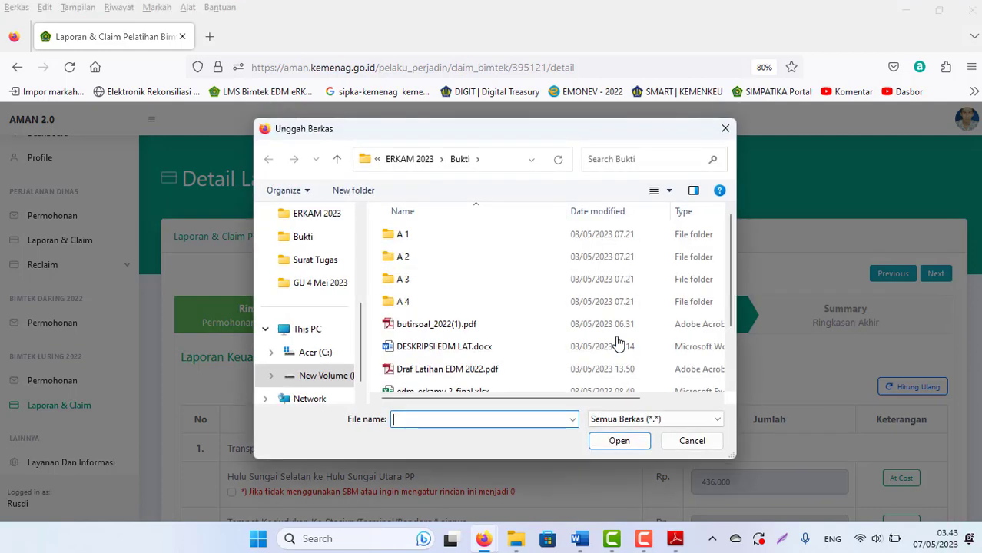
pyautogui.scroll(-3, 739, 360)
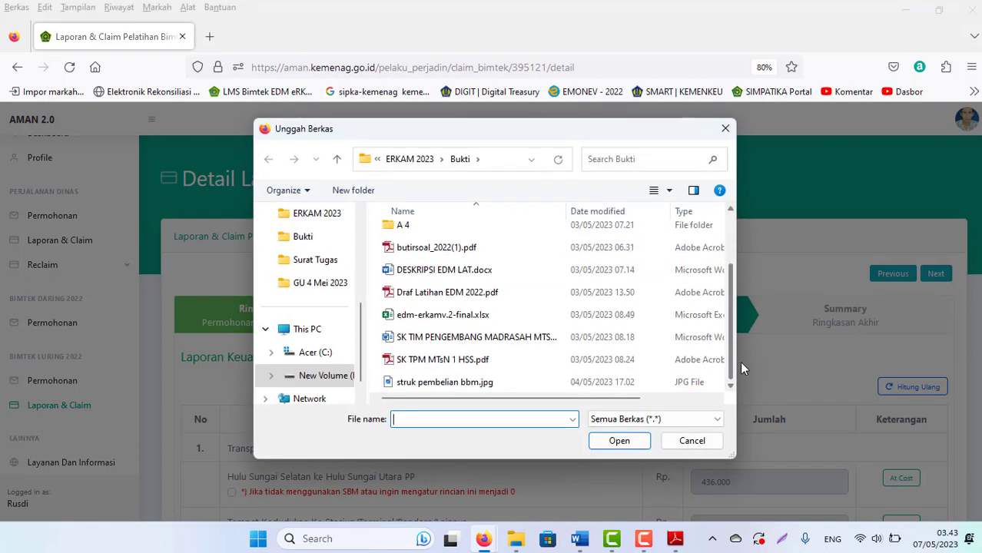
pyautogui.doubleClick(457, 383)
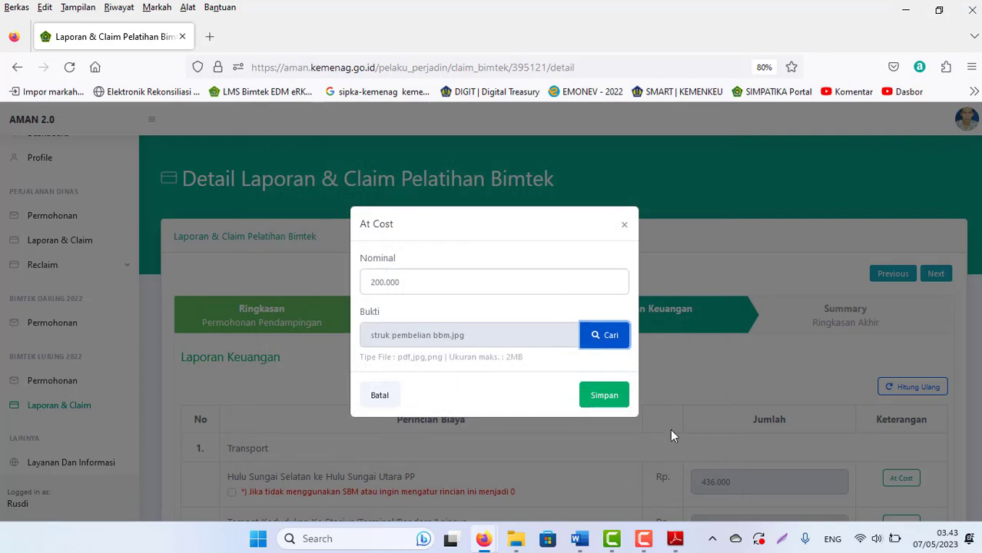
pyautogui.click(603, 407)
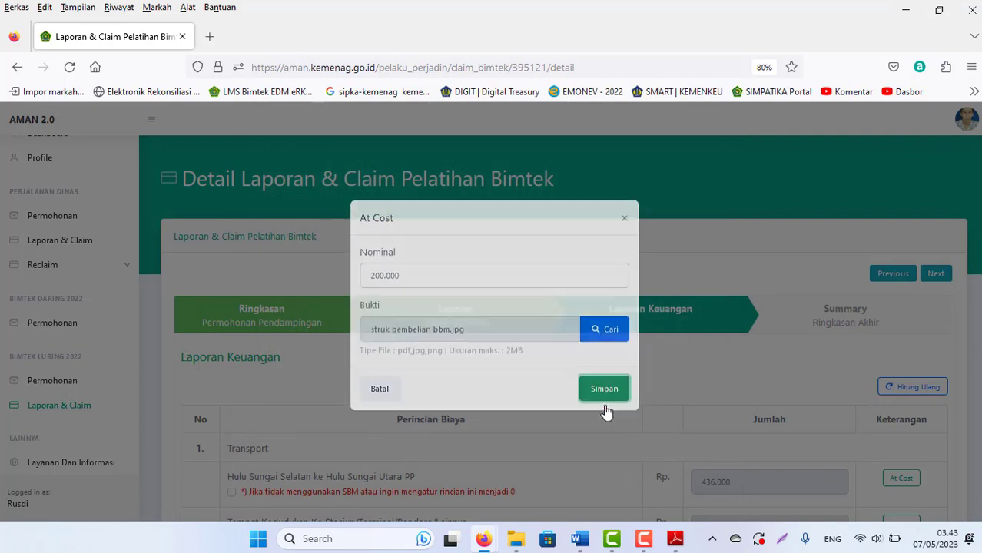
# Examine the updated Laporan Keuangan, including the at-cost transport rows, the daily allowance, the total and the Pernyataan Riil section.
pyautogui.scroll(-3, 607, 413)
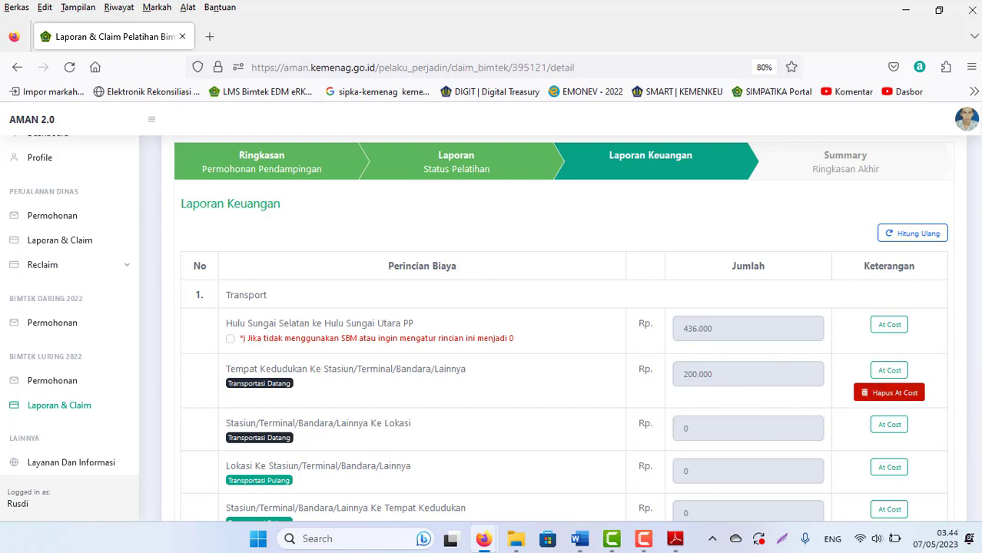
pyautogui.scroll(-1, 560, 328)
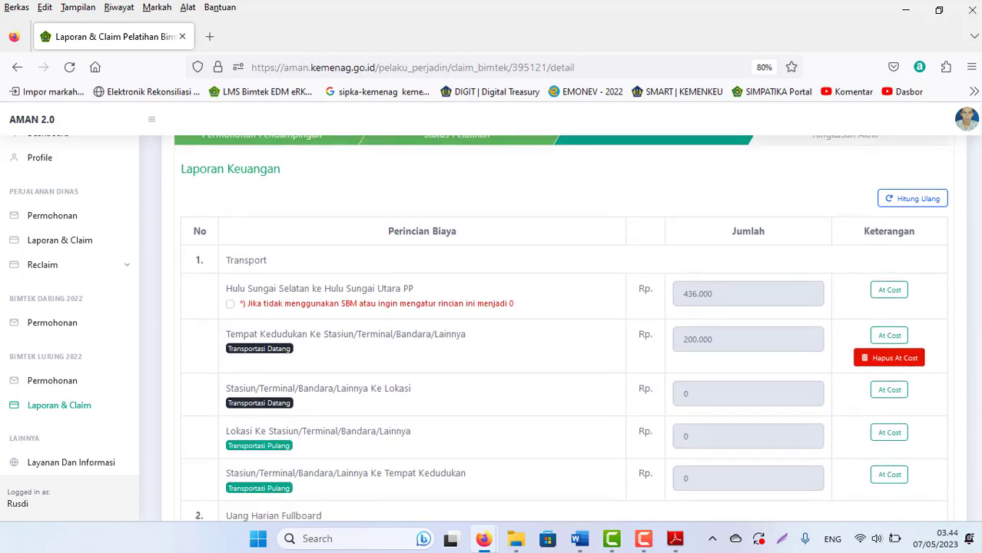
pyautogui.scroll(-2, 560, 329)
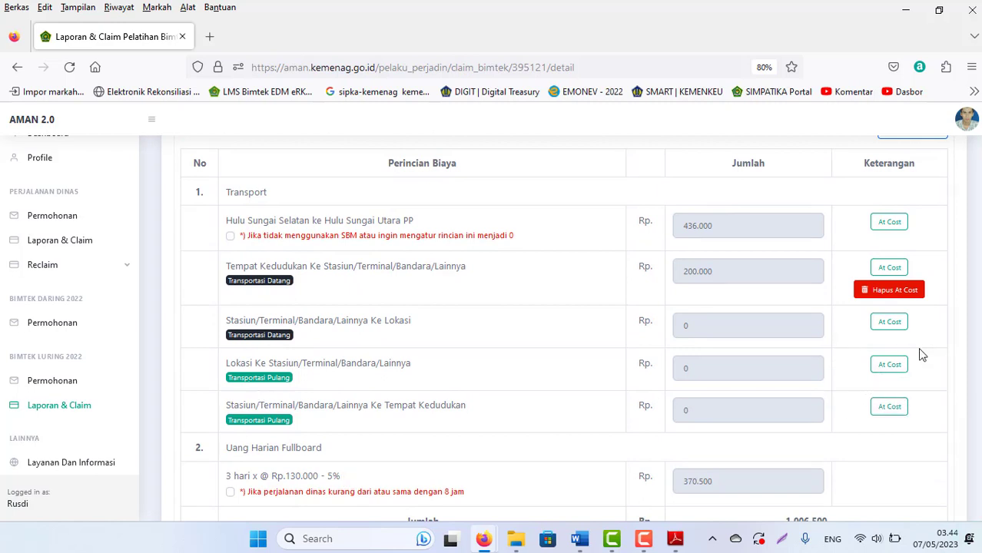
pyautogui.scroll(-2, 920, 351)
pyautogui.scroll(-3, 563, 329)
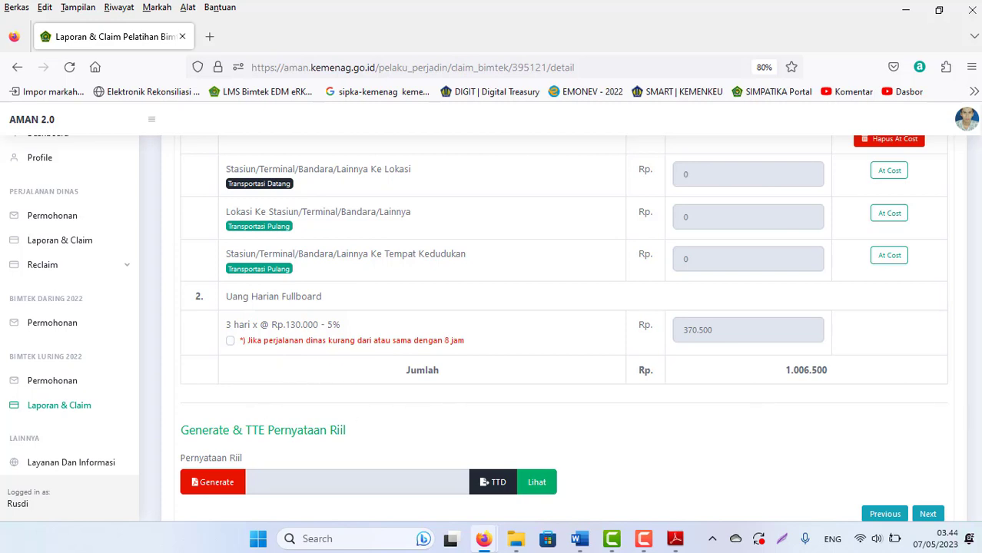
pyautogui.scroll(-2, 756, 410)
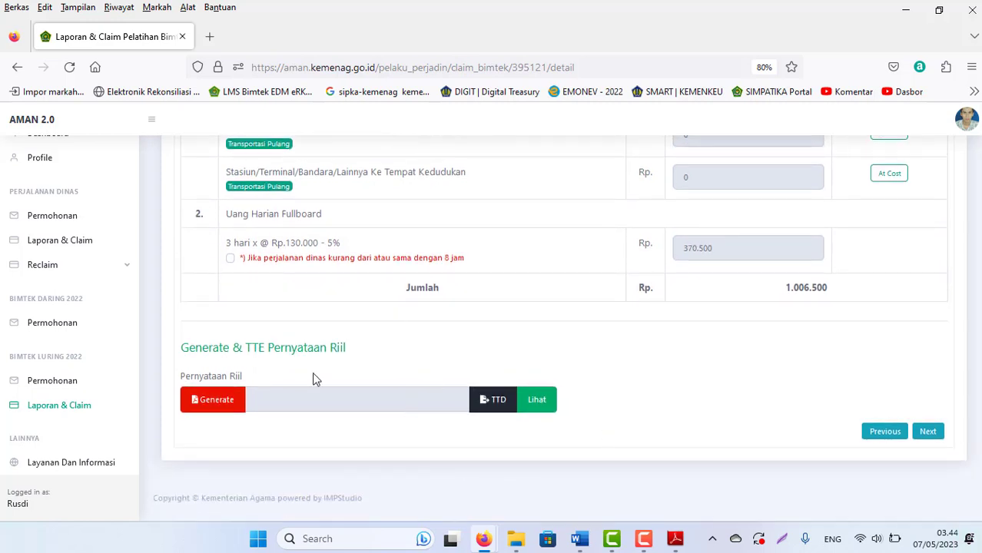
pyautogui.scroll(7, 493, 360)
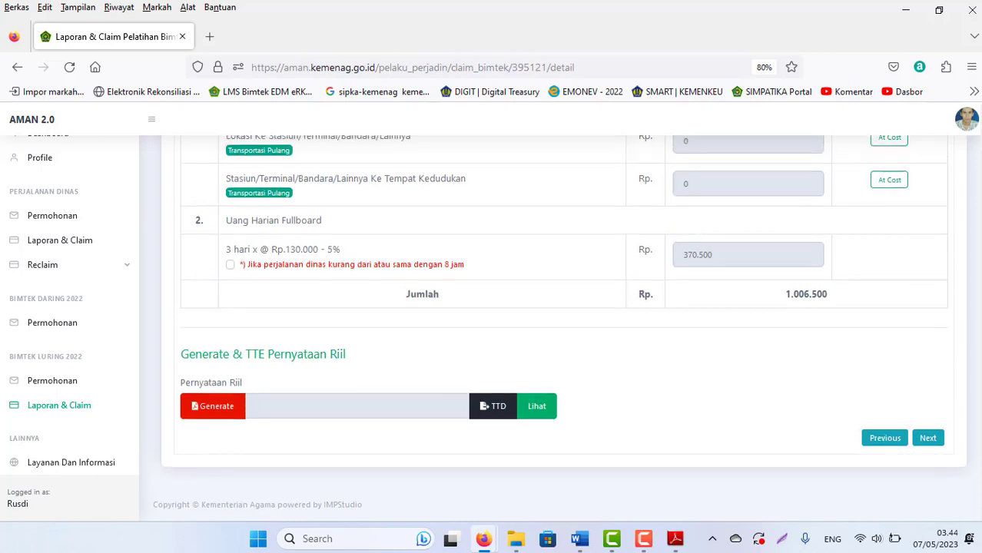
pyautogui.scroll(-7, 603, 440)
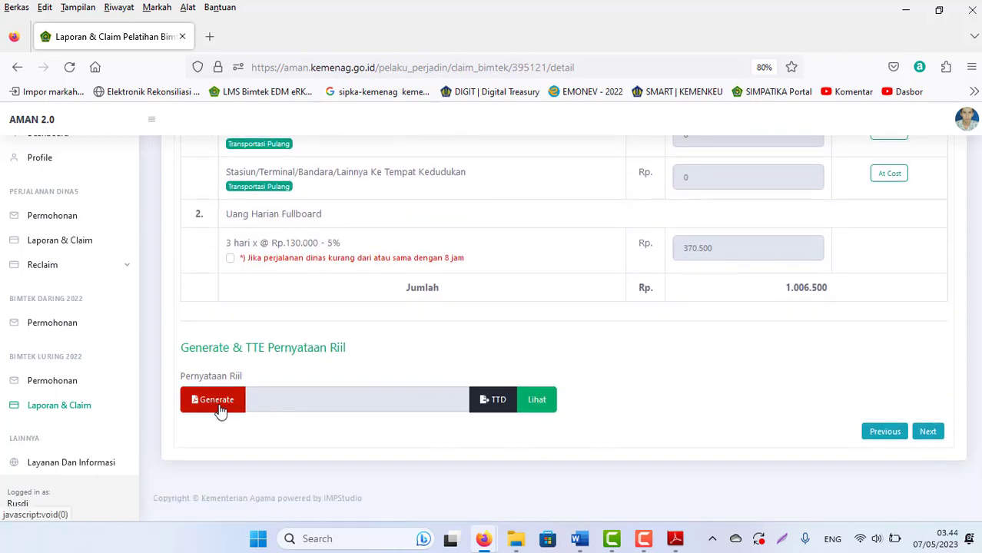
# Generate and digitally sign the Pernyataan Riil document, and view the signed result.
pyautogui.click(209, 408)
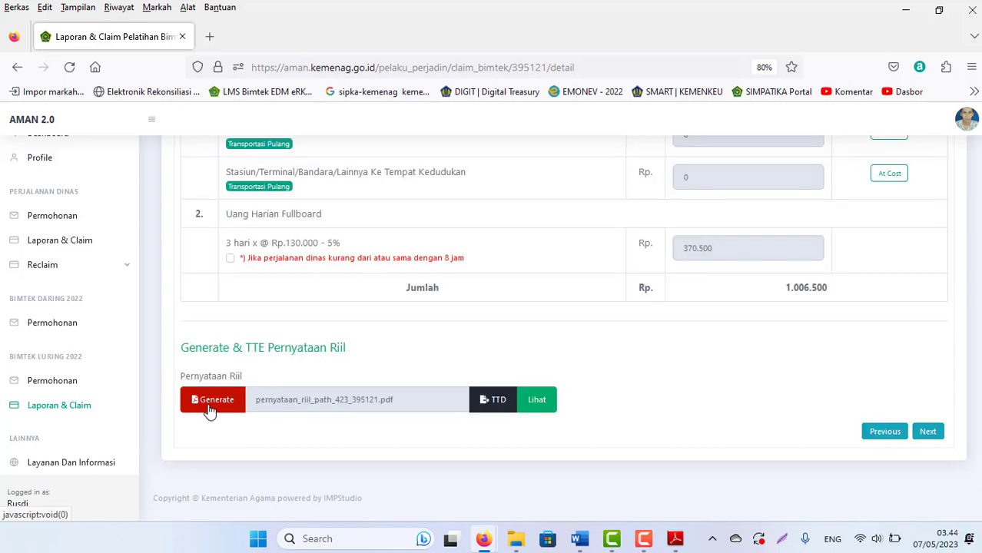
pyautogui.click(489, 407)
pyautogui.click(537, 410)
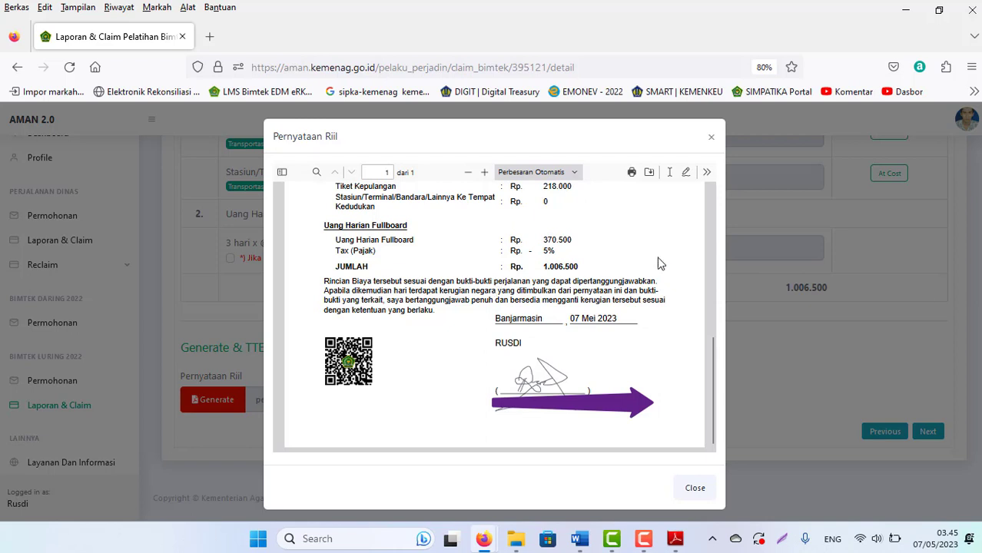
pyautogui.moveTo(649, 534)
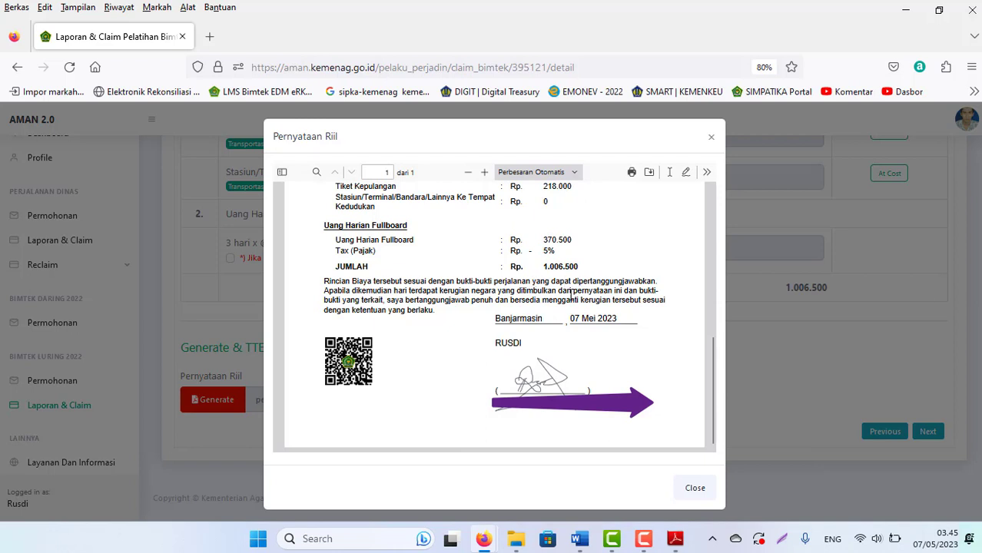
pyautogui.click(712, 140)
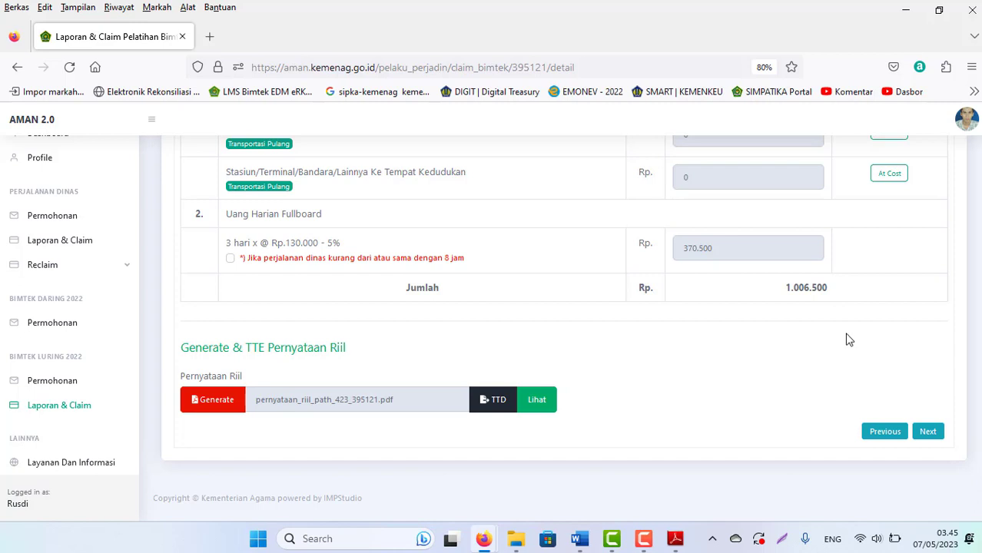
# Continue to the claim's Summary stage and finish the report, confirming the submission.
pyautogui.click(927, 432)
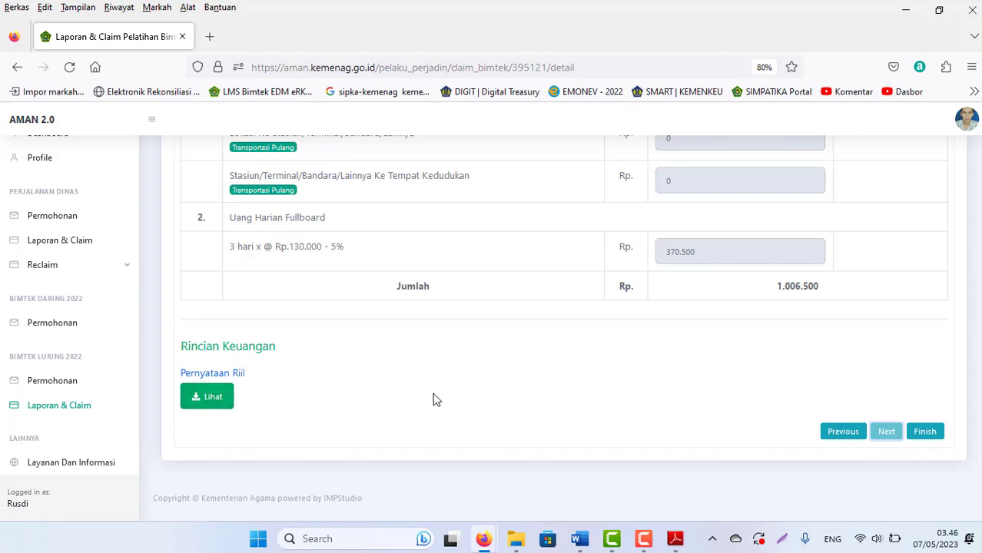
pyautogui.click(925, 432)
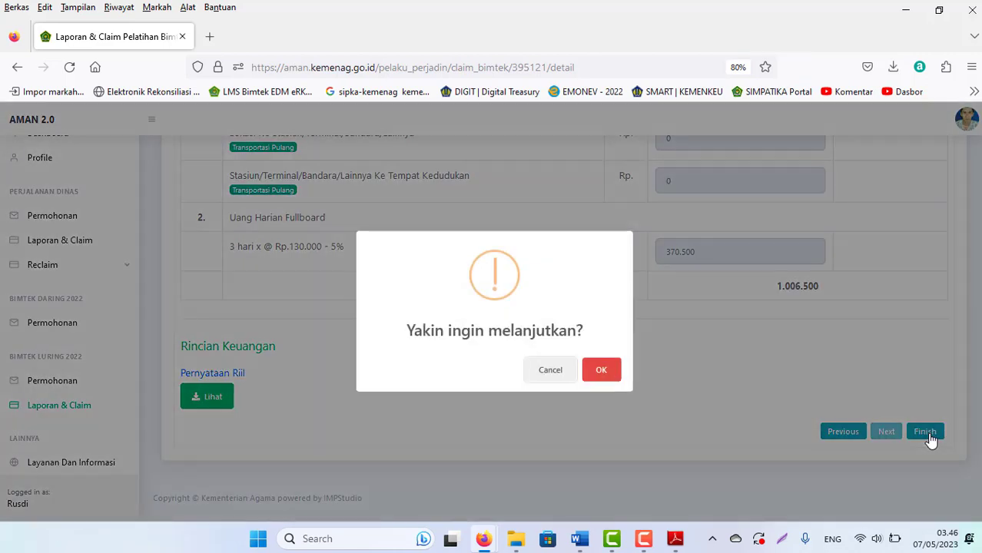
pyautogui.click(605, 374)
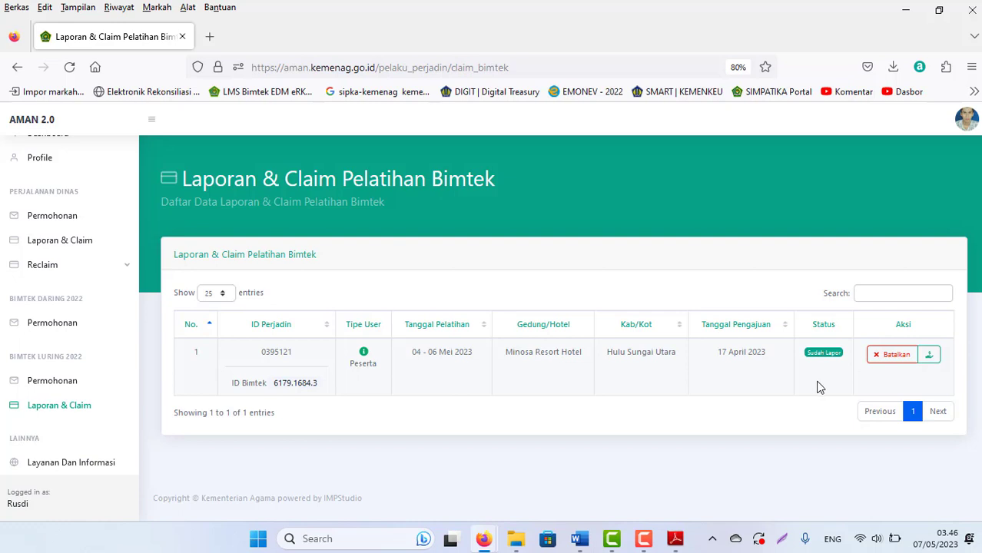
pyautogui.click(645, 541)
pyautogui.click(576, 480)
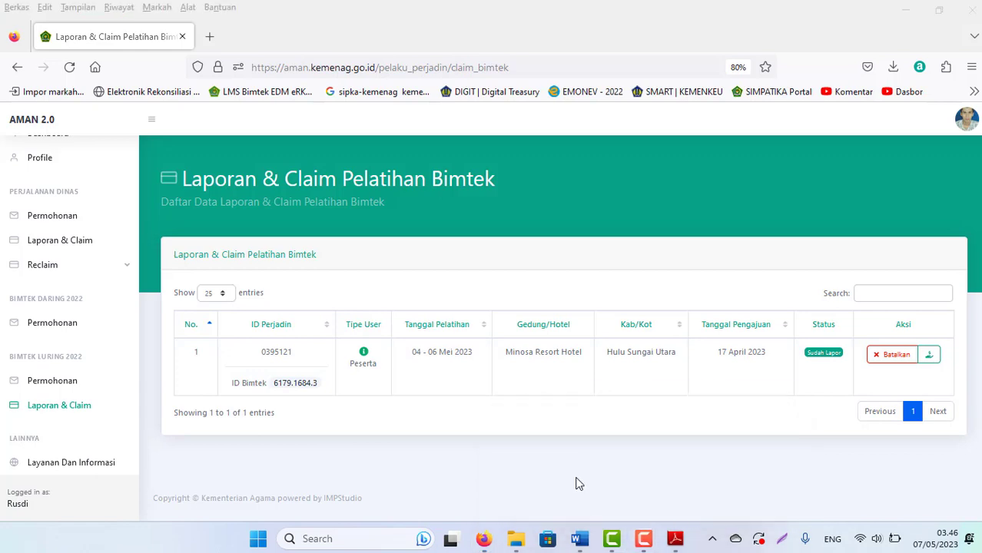